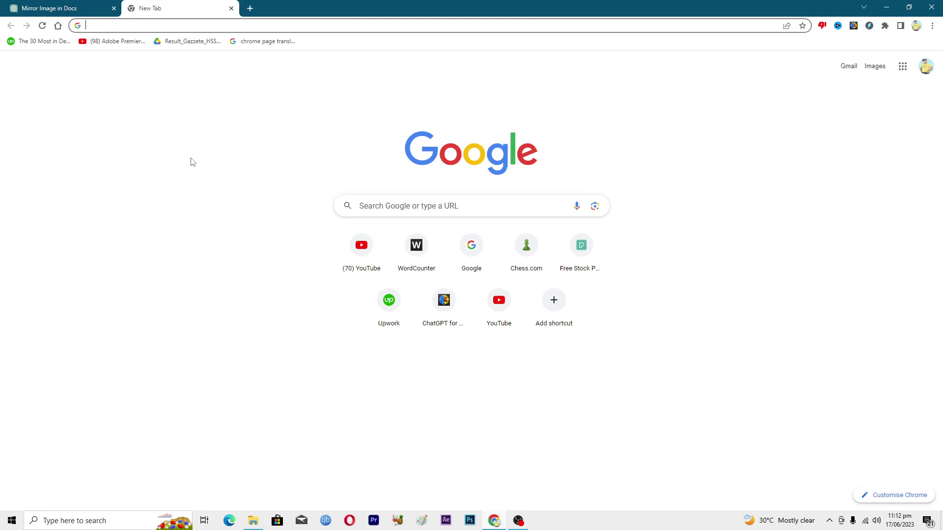
Search the web for 'google docs' to reach Google Docs.
{"action": "type", "text": "google"}
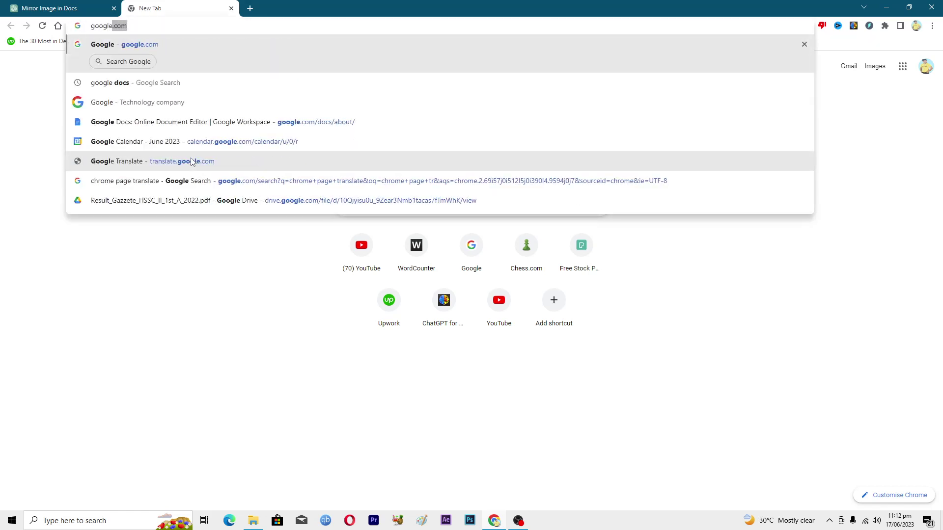
{"action": "type", "text": " docs"}
{"action": "key", "text": "Return"}
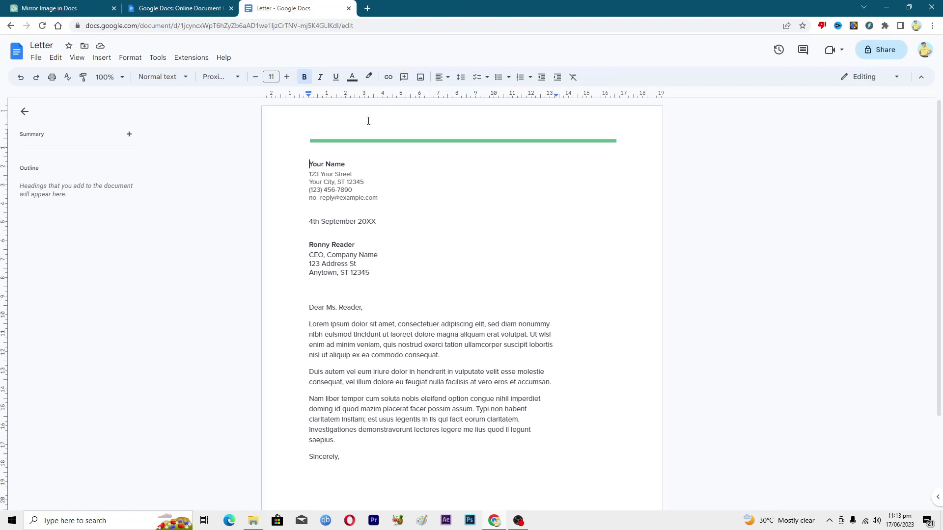
Bring up the Watermark panel from the Insert menu.
{"action": "left_click", "coordinate": [101, 58]}
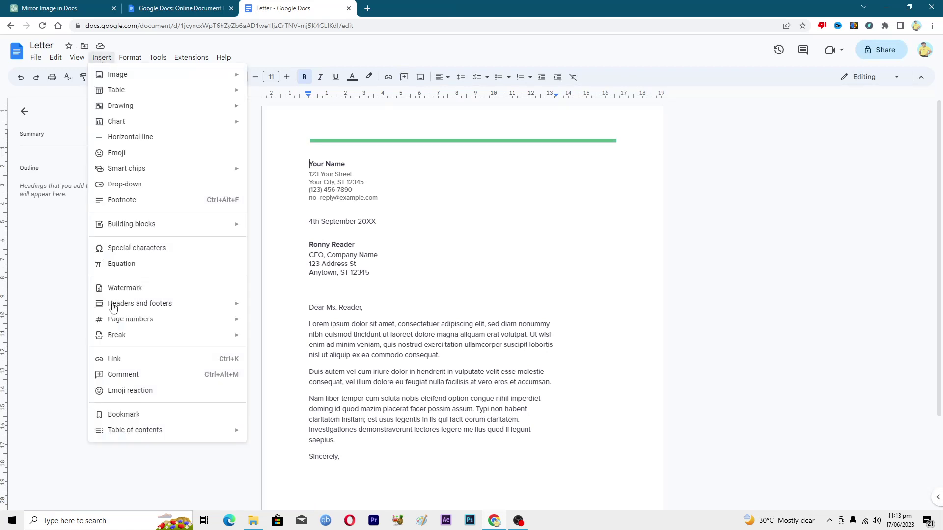
{"action": "left_click", "coordinate": [121, 291]}
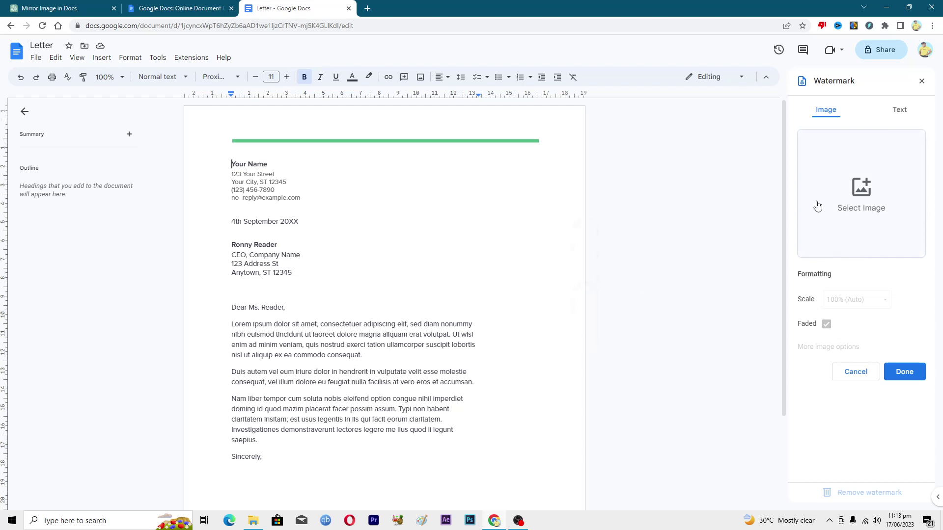
Upload the facebook-logo PNG from the Desktop as the watermark image.
{"action": "left_click", "coordinate": [853, 195]}
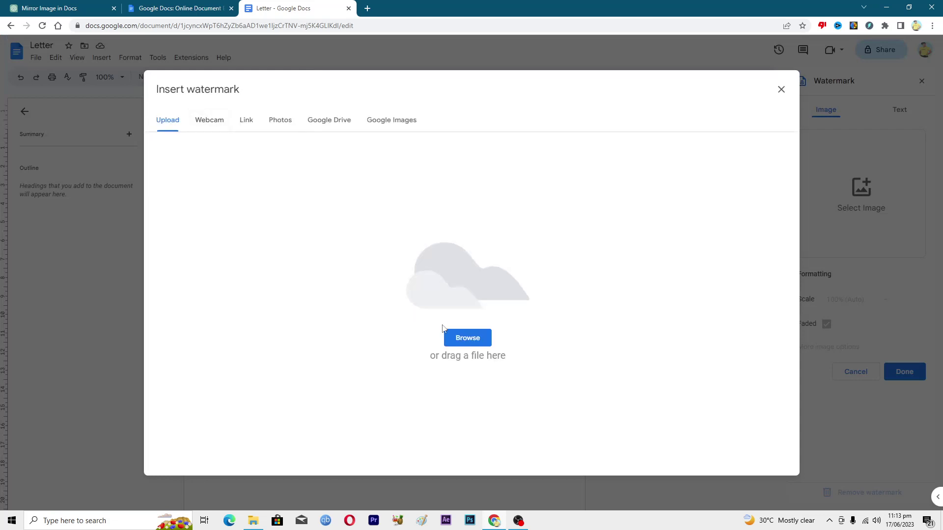
{"action": "left_click", "coordinate": [474, 338]}
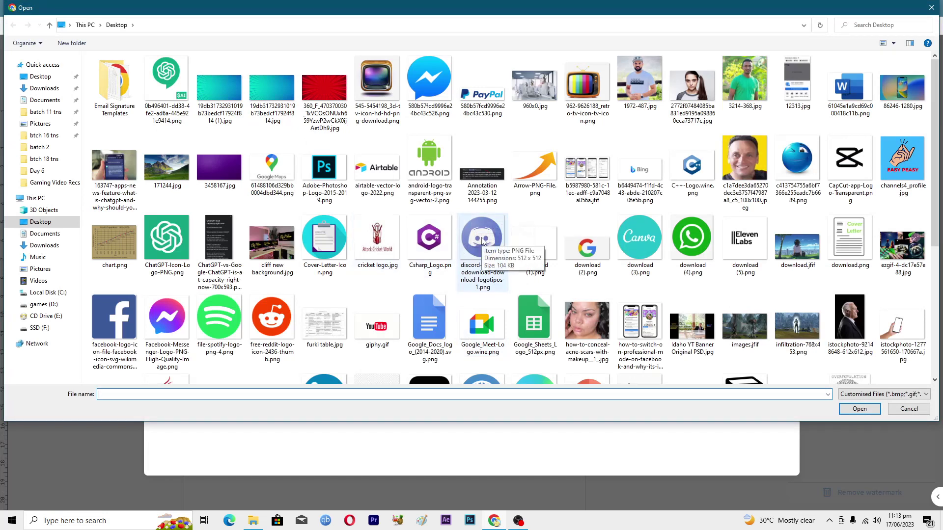
{"action": "left_click", "coordinate": [118, 316]}
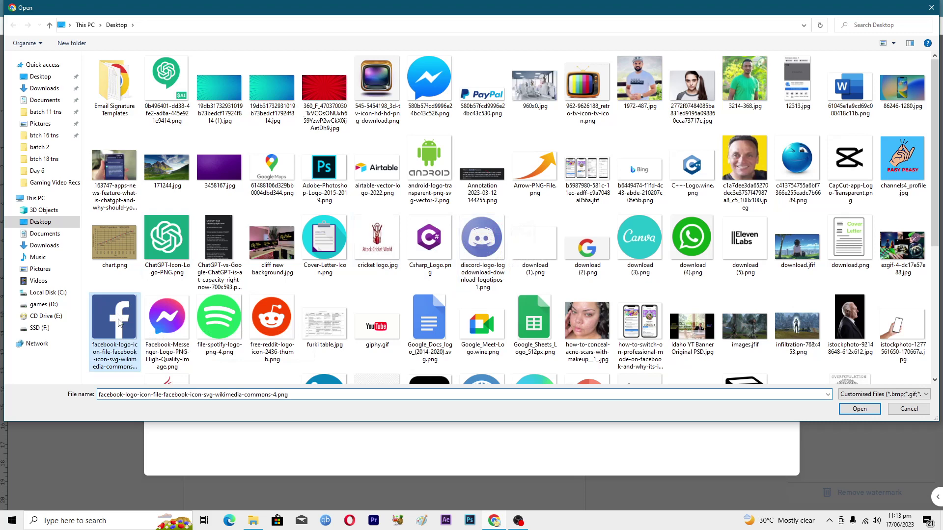
{"action": "left_click", "coordinate": [859, 409]}
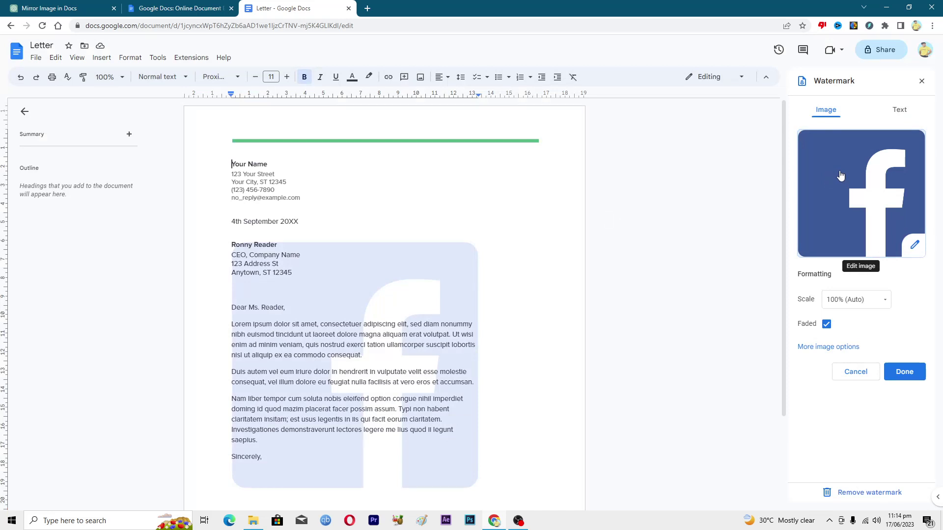
{"action": "left_click", "coordinate": [883, 303]}
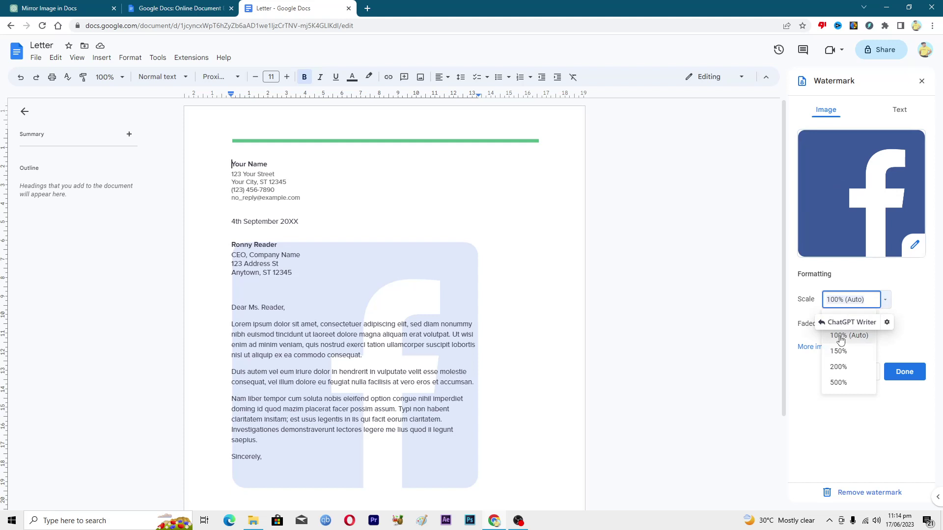
{"action": "left_click", "coordinate": [841, 336]}
{"action": "left_click", "coordinate": [879, 299]}
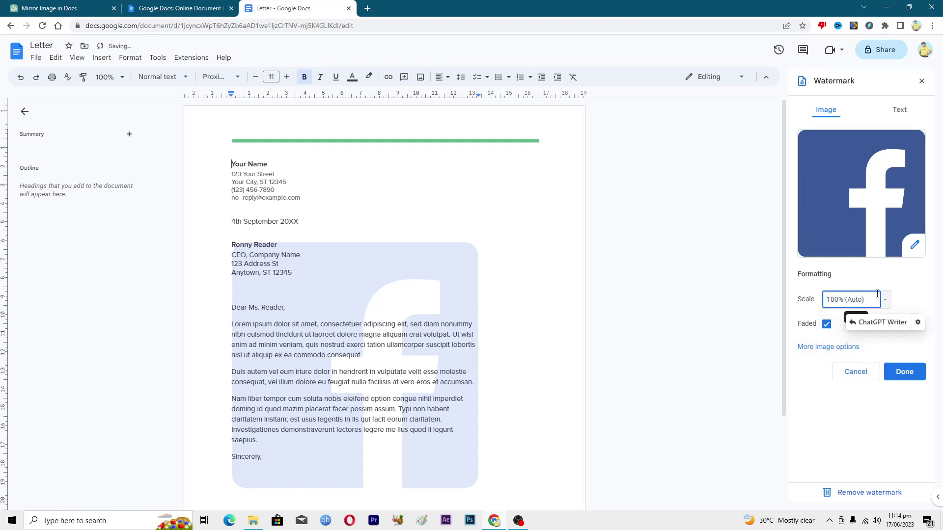
{"action": "left_click", "coordinate": [823, 285]}
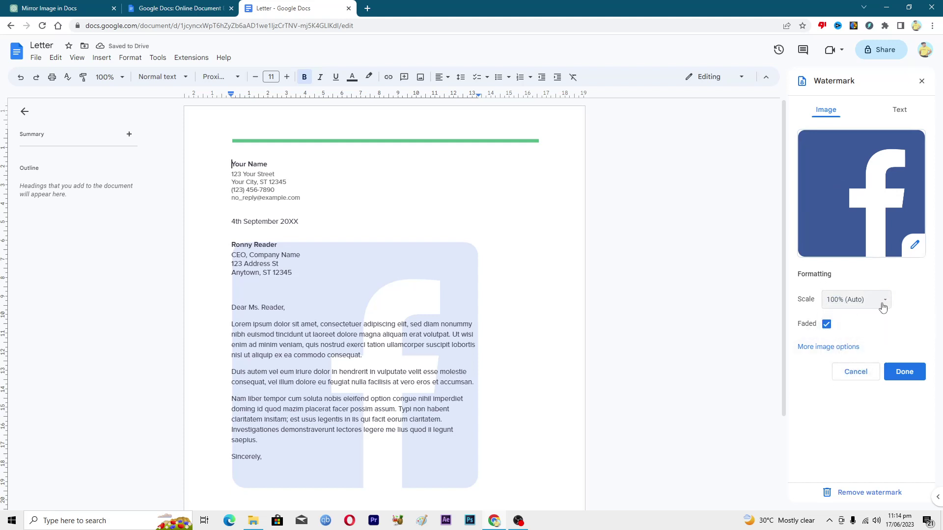
{"action": "left_click", "coordinate": [827, 324]}
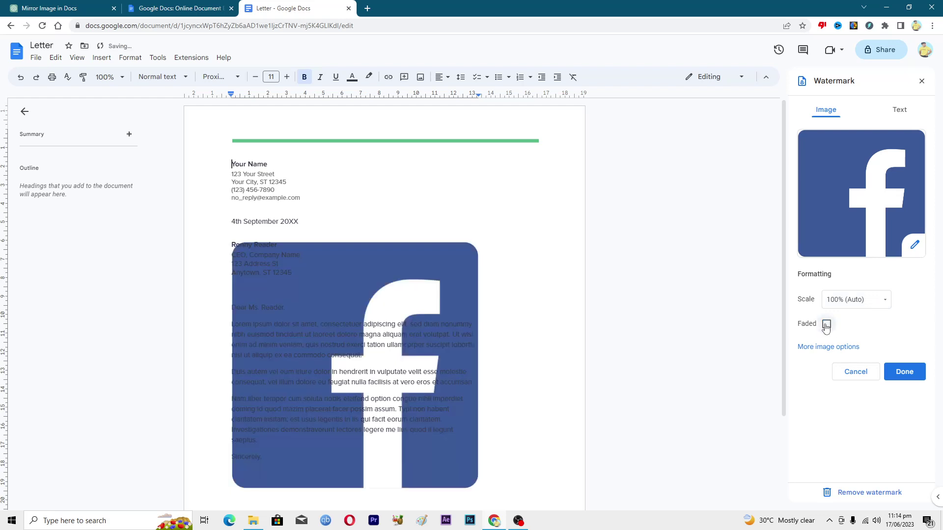
{"action": "left_click", "coordinate": [826, 325]}
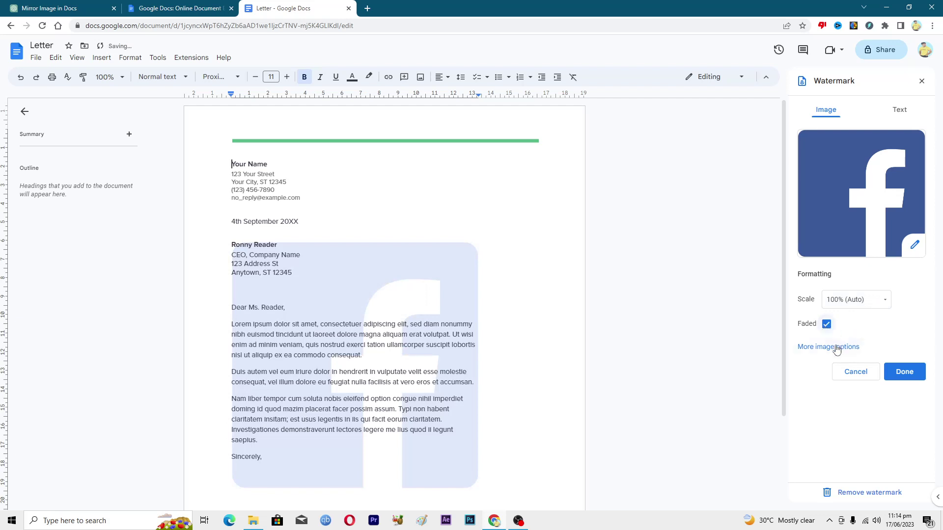
{"action": "left_click", "coordinate": [837, 347]}
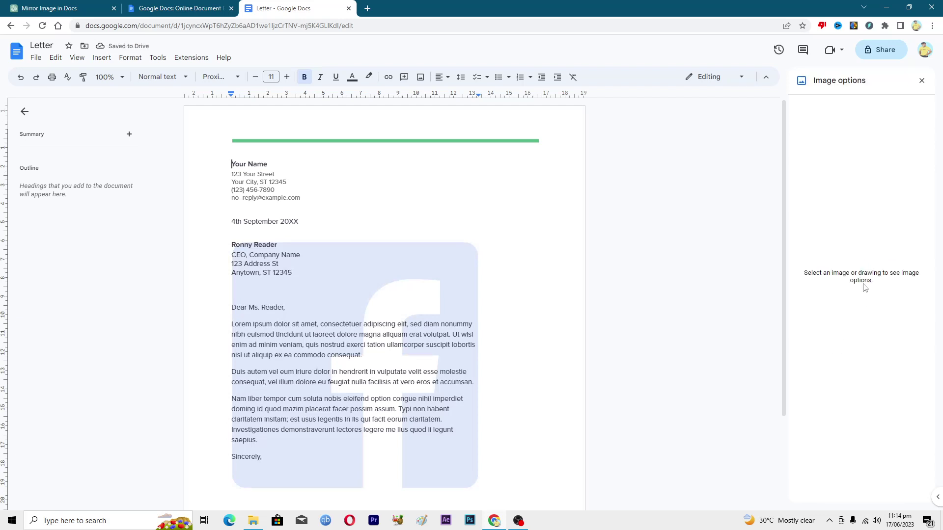
{"action": "left_click", "coordinate": [341, 299]}
{"action": "left_click", "coordinate": [922, 82]}
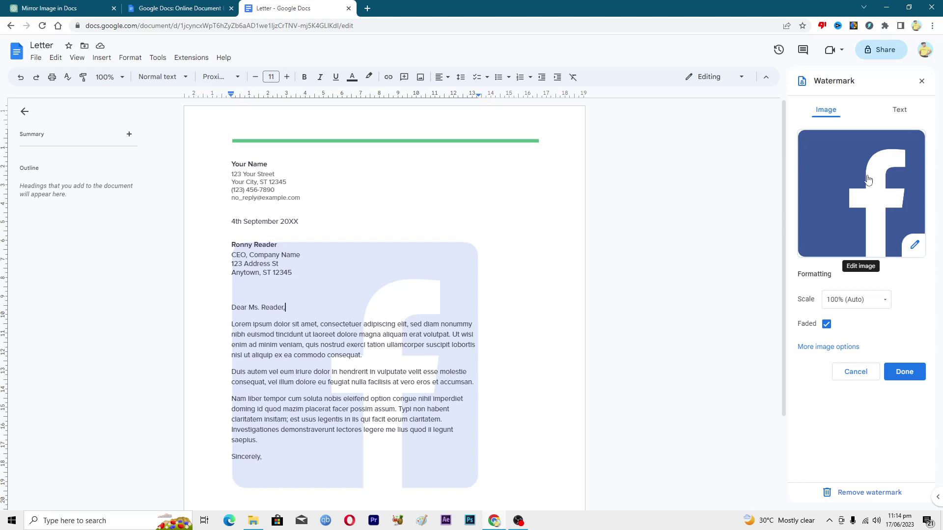
Make a text watermark reading 'Copyright' in black.
{"action": "left_click", "coordinate": [899, 111]}
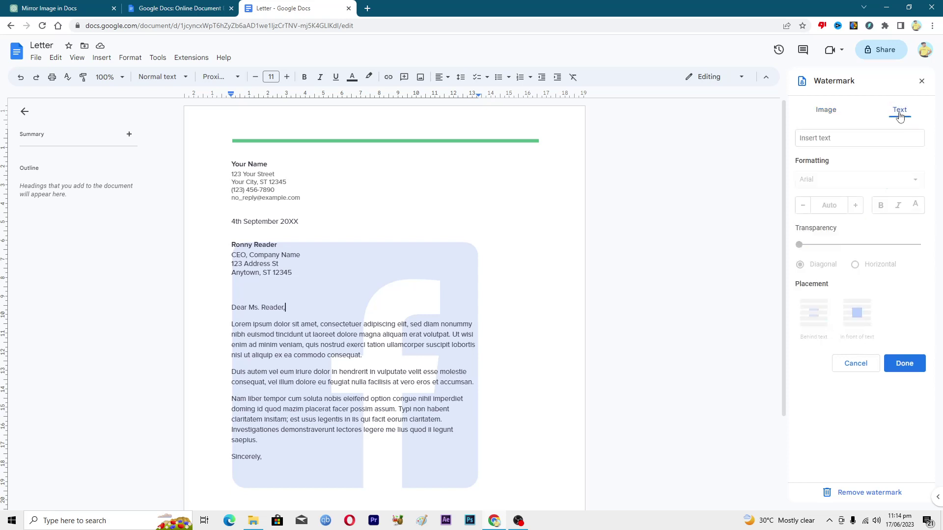
{"action": "left_click", "coordinate": [840, 137]}
{"action": "type", "text": "Cop"}
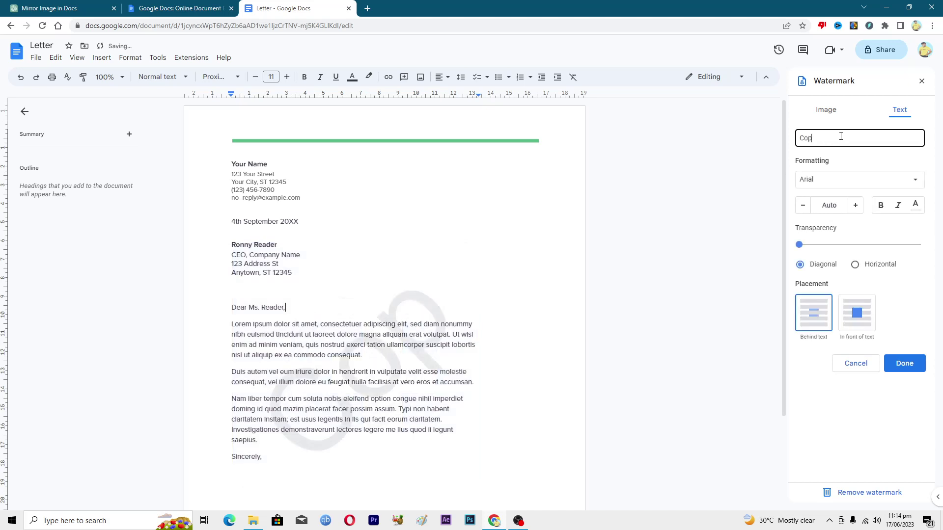
{"action": "type", "text": "yri"}
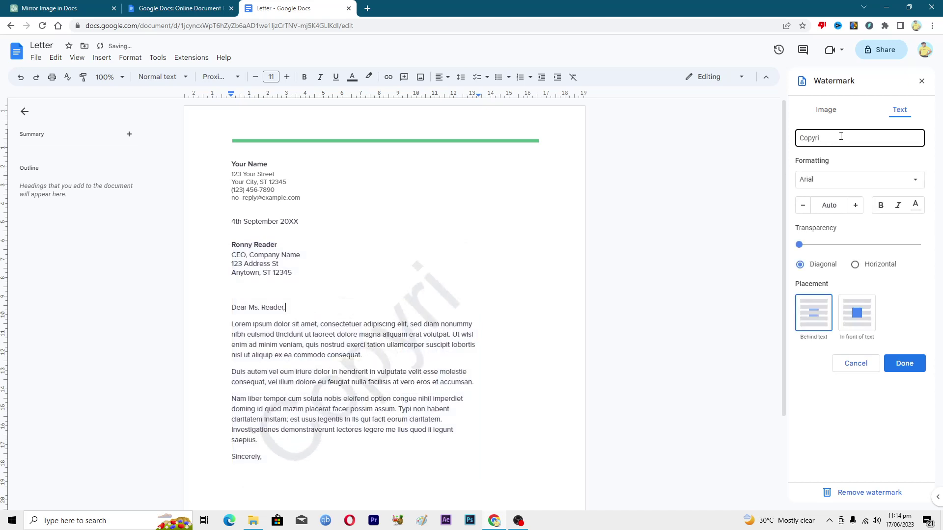
{"action": "type", "text": "ght"}
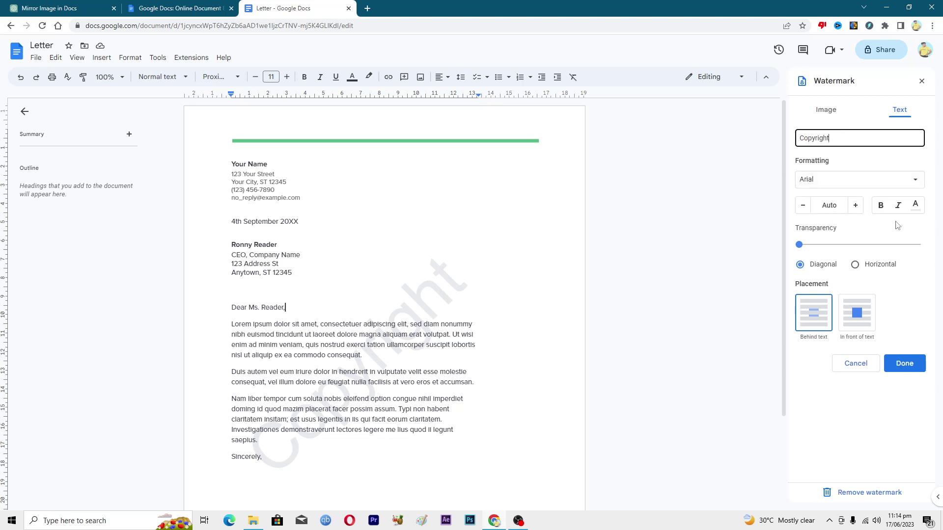
{"action": "left_click", "coordinate": [915, 205]}
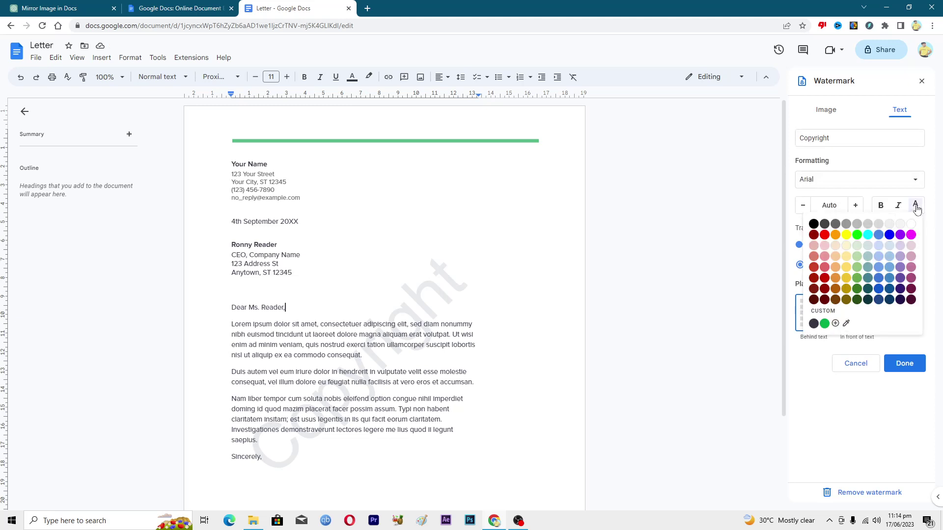
{"action": "left_click", "coordinate": [813, 224]}
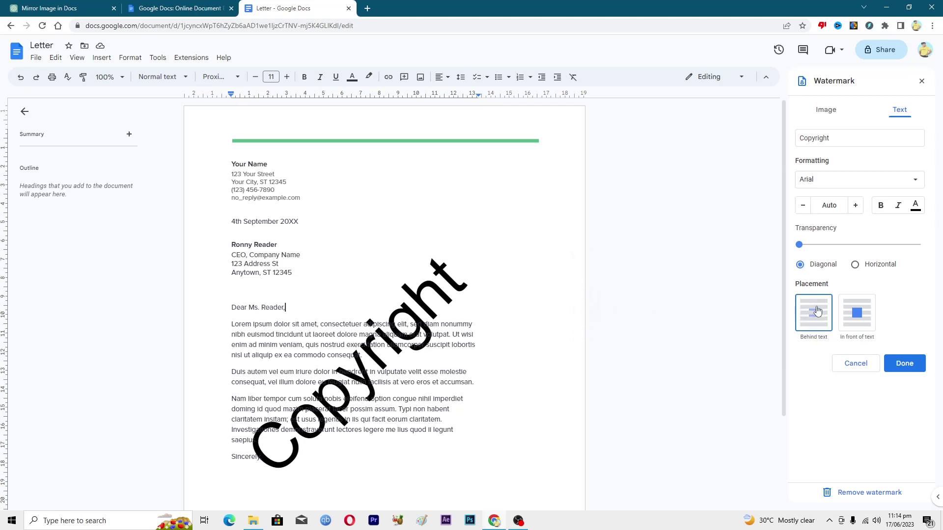
Place the Copyright watermark behind text with about 78% transparency.
{"action": "left_click", "coordinate": [862, 318]}
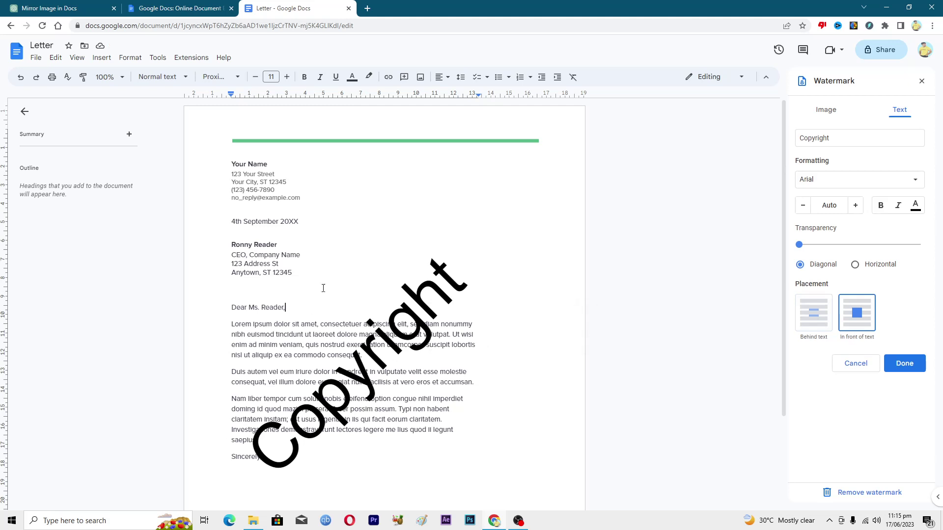
{"action": "left_click", "coordinate": [828, 325]}
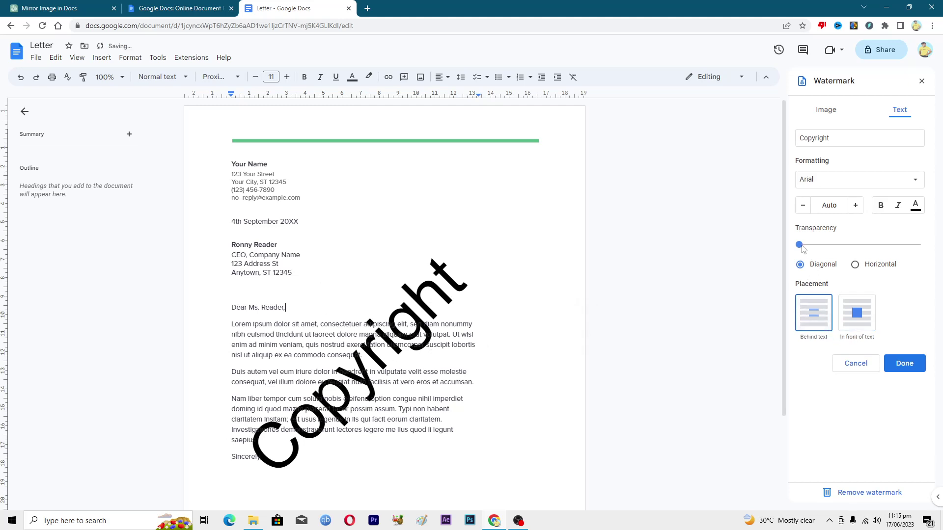
{"action": "left_click_drag", "start_coordinate": [800, 245], "coordinate": [868, 252]}
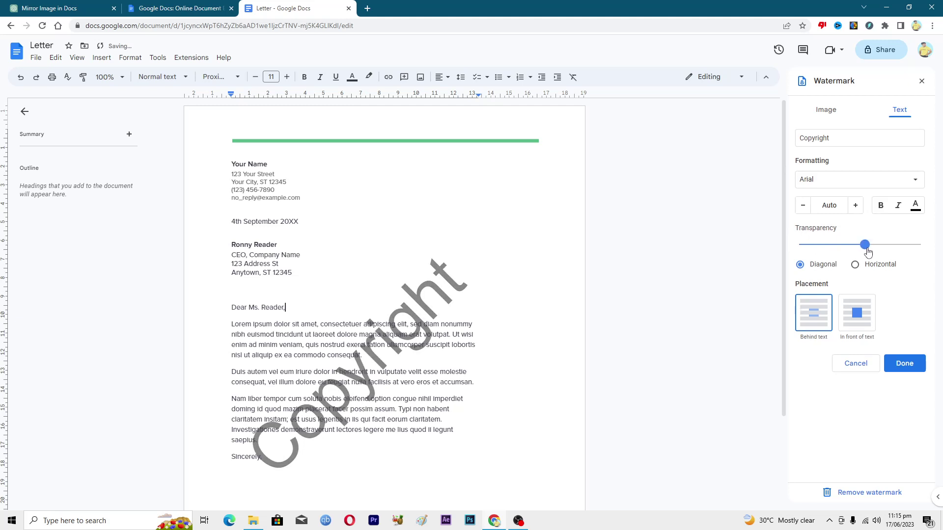
{"action": "left_click_drag", "start_coordinate": [868, 251], "coordinate": [897, 250]}
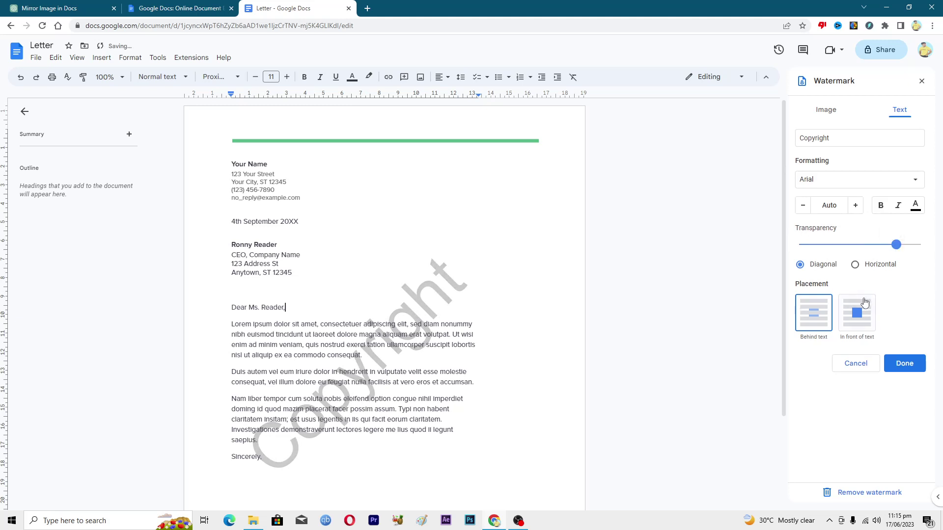
Confirm the watermark with Done, closing the Watermark panel.
{"action": "left_click", "coordinate": [905, 364]}
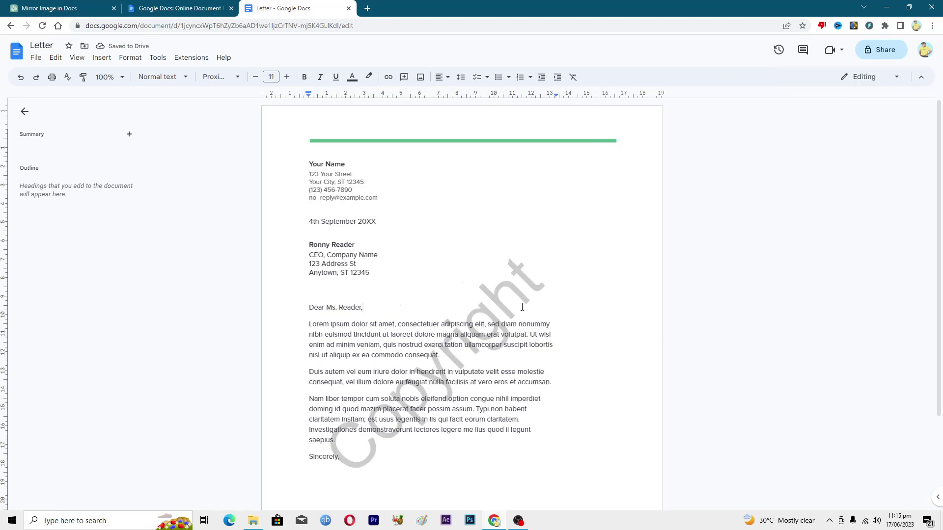